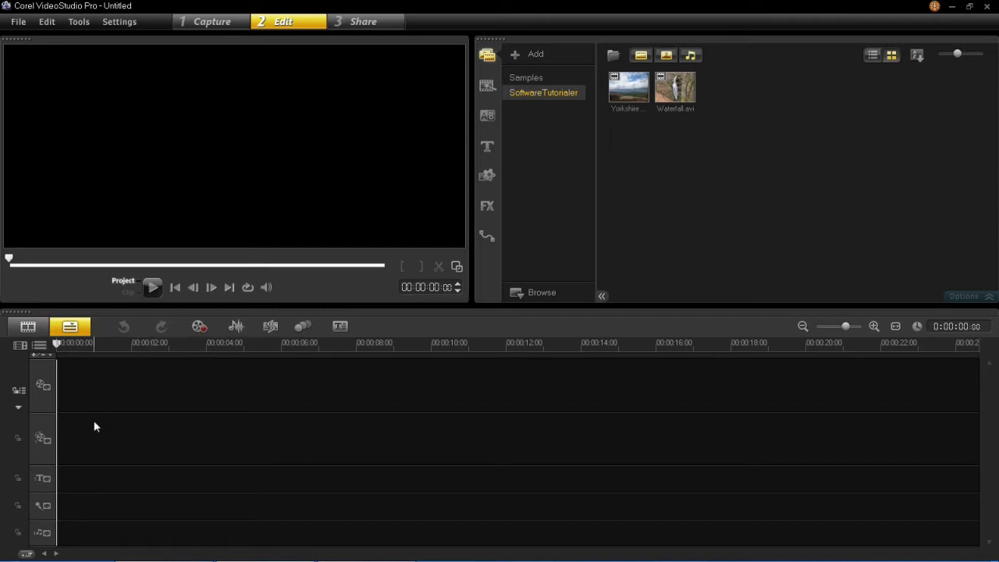
Set the number of overlay tracks to 2 in Track Manager.
right_click(134, 429)
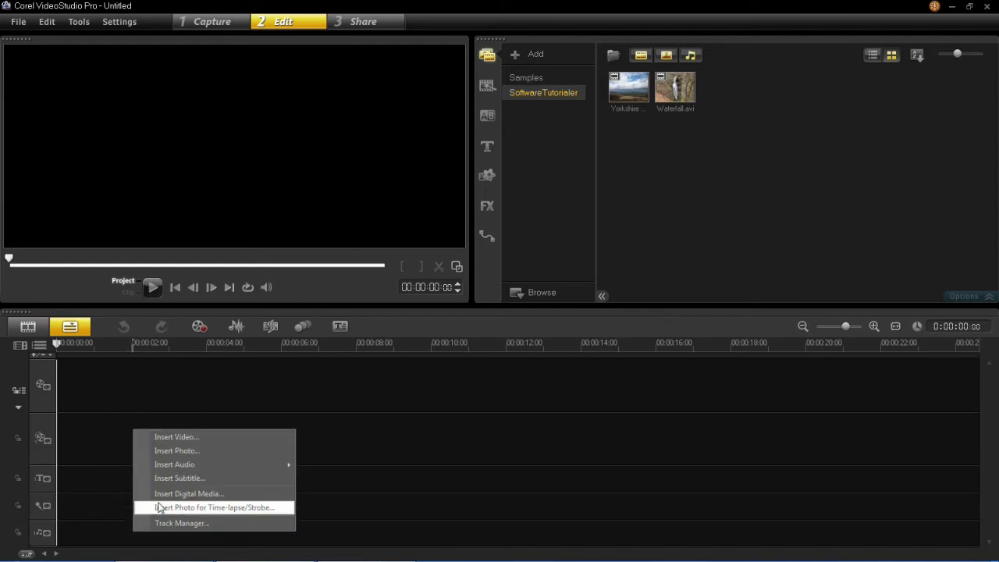
click(173, 525)
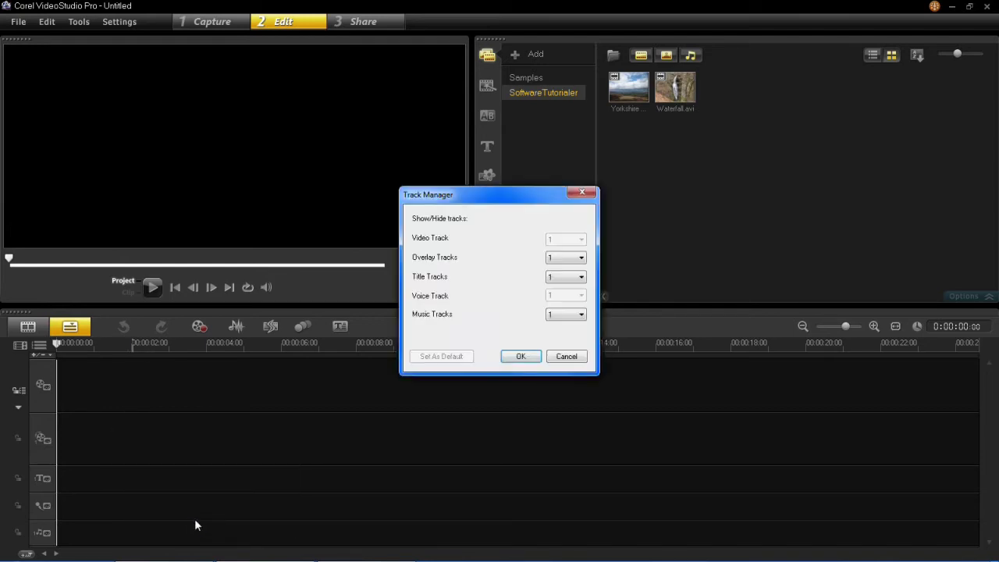
click(564, 260)
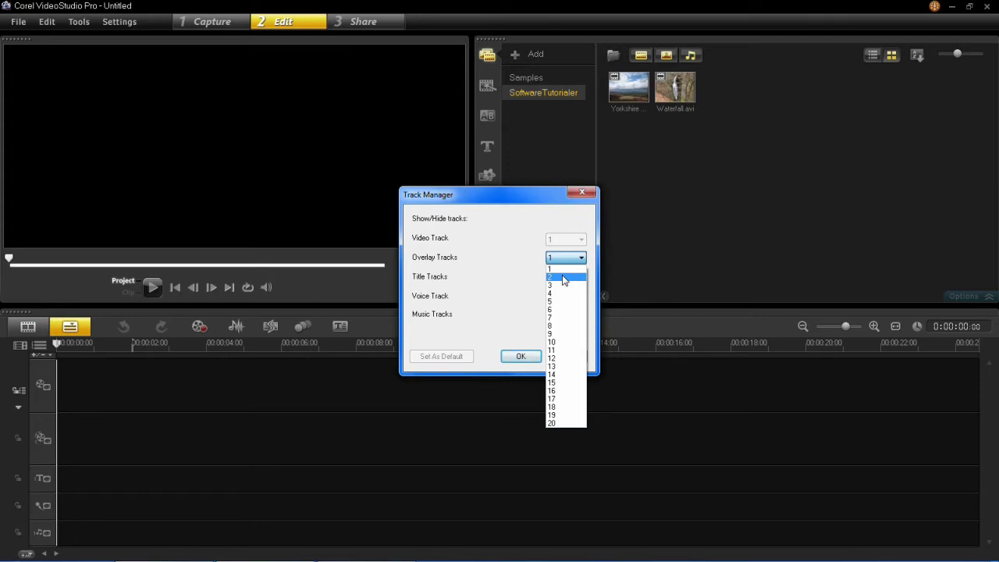
click(564, 280)
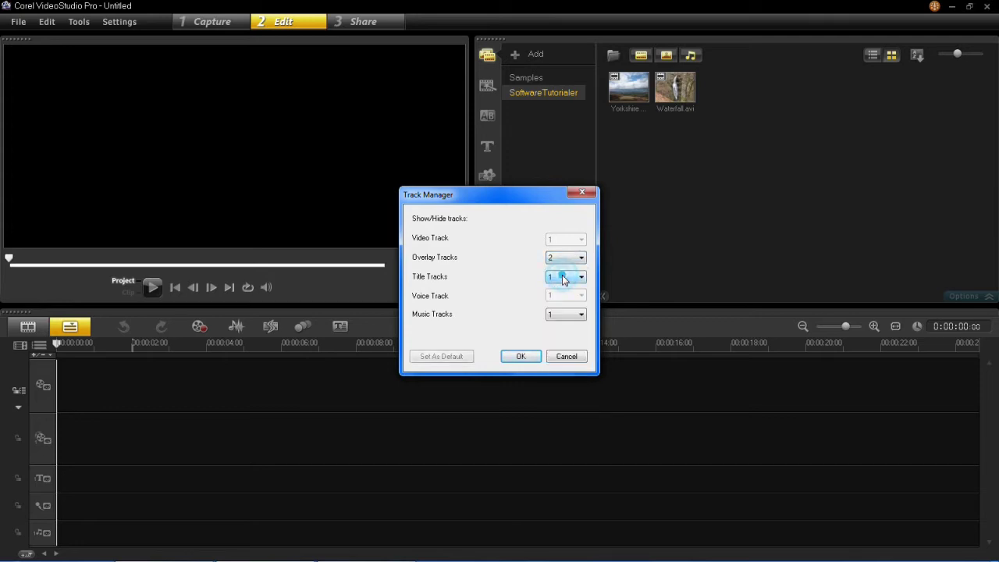
click(517, 357)
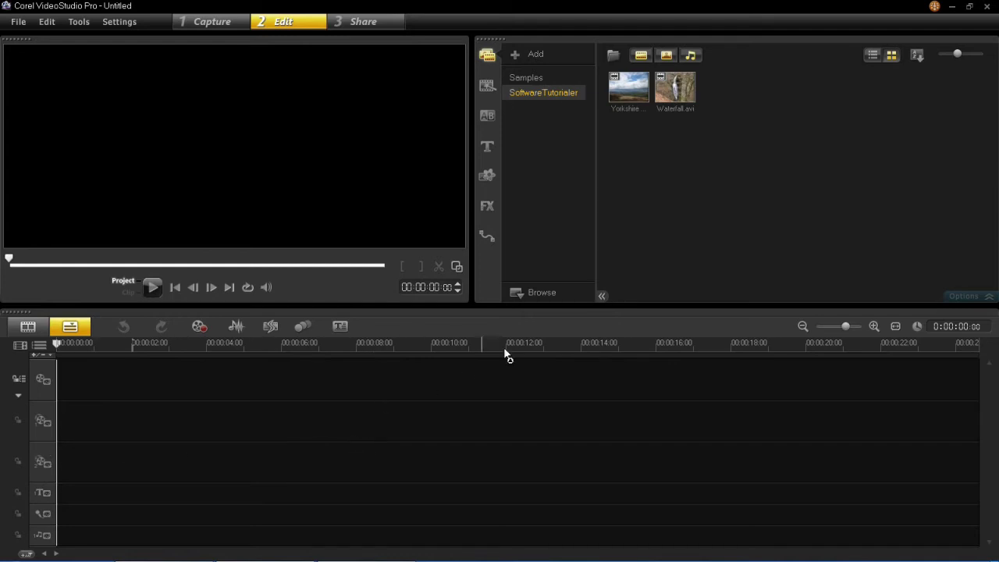
Place Yorkshire Moors.MOV on Overlay Track 1 at frame left and Waterfall.avi on Overlay Track 2 at right.
drag(629, 87, 60, 417)
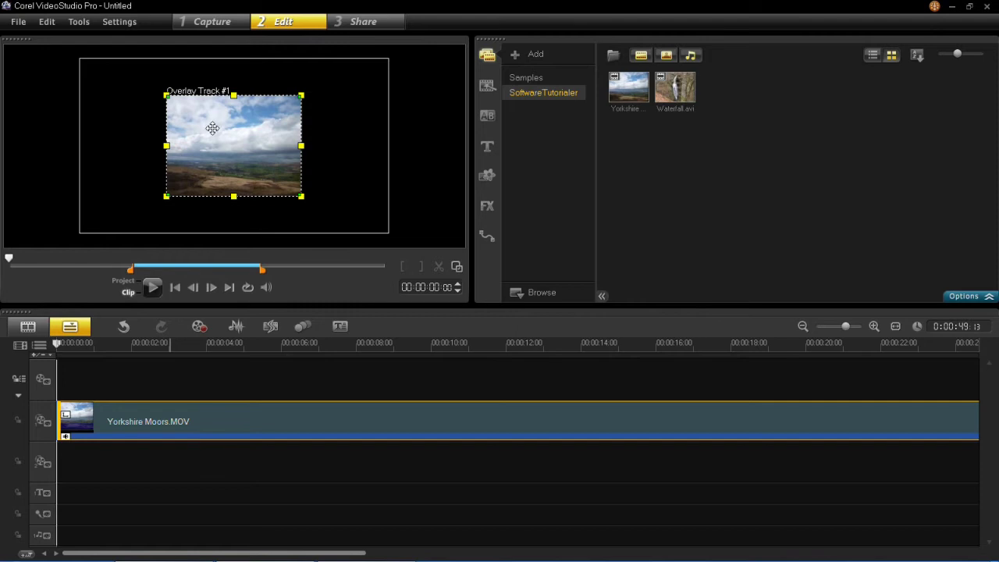
drag(235, 137, 94, 140)
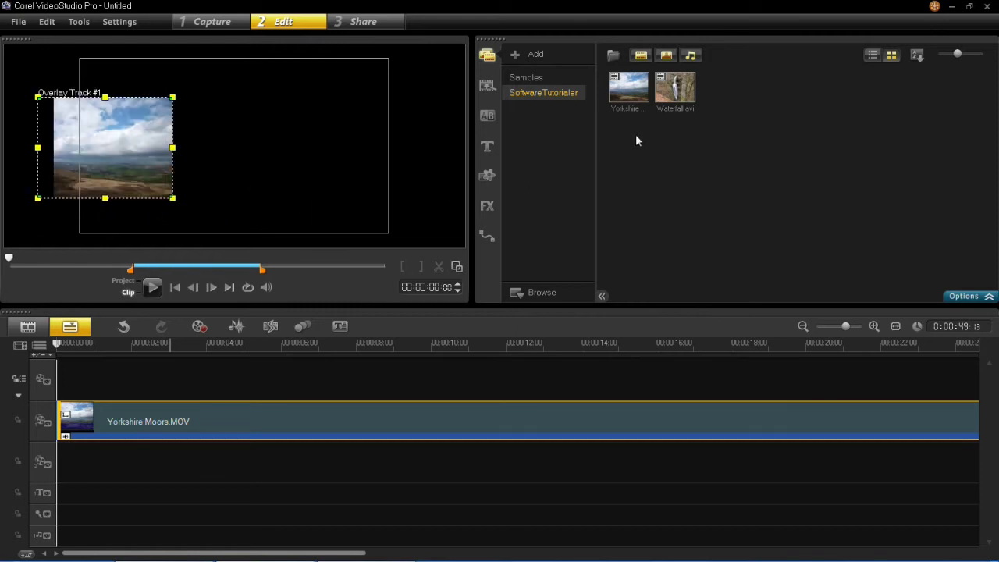
drag(681, 87, 66, 462)
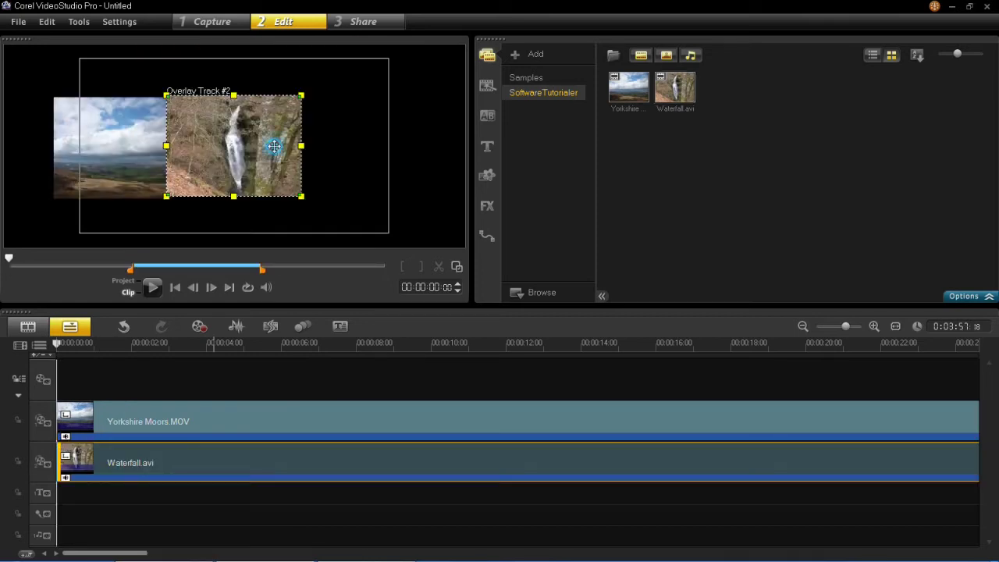
drag(274, 145, 325, 145)
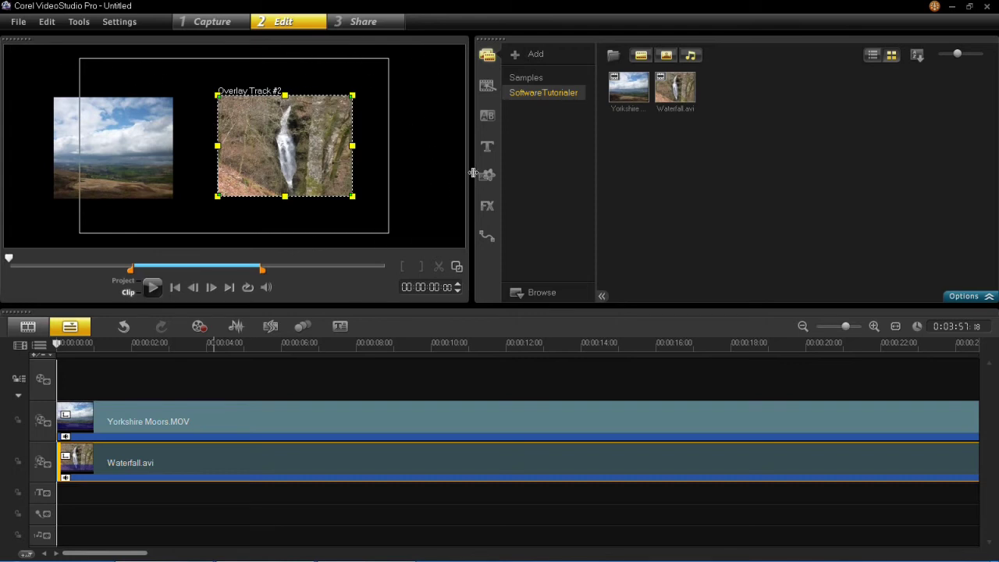
Enlarge the moors overlay, then move the waterfall overlay up-right and enlarge it.
drag(474, 178, 405, 179)
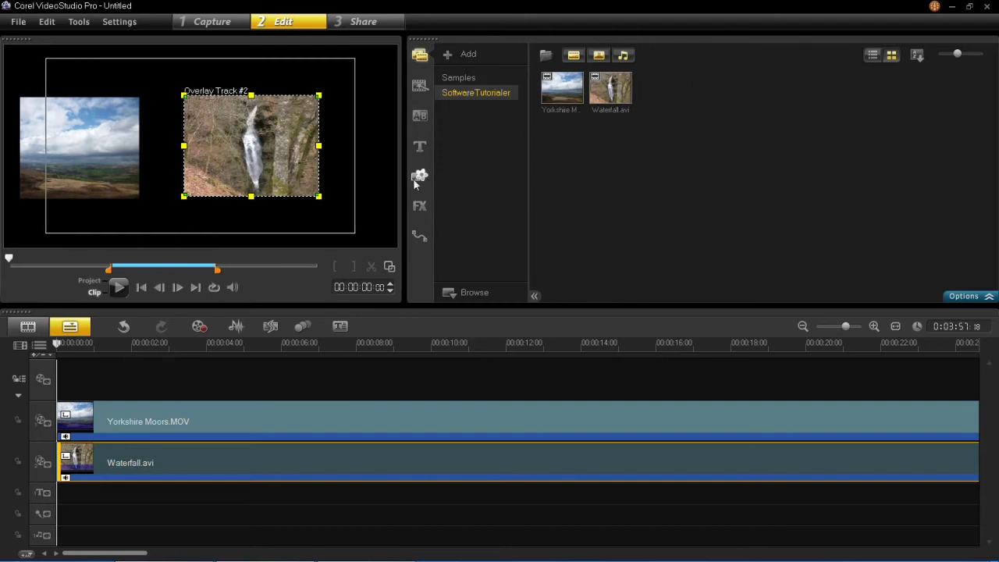
click(200, 423)
mouse_move(139, 199)
mouse_down()
mouse_move(177, 227)
mouse_move(149, 192)
mouse_move(133, 189)
mouse_move(141, 182)
mouse_up()
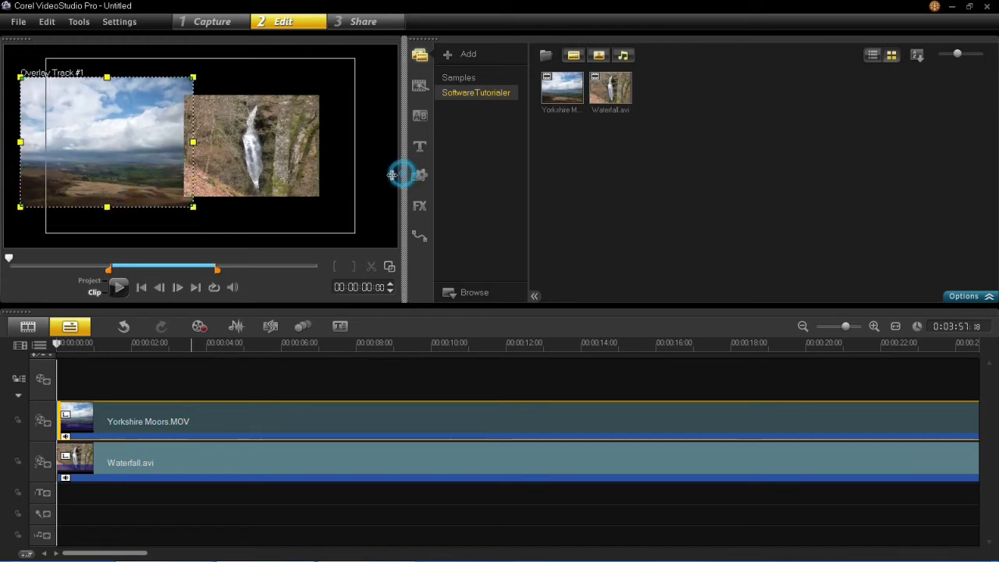
drag(397, 173, 346, 174)
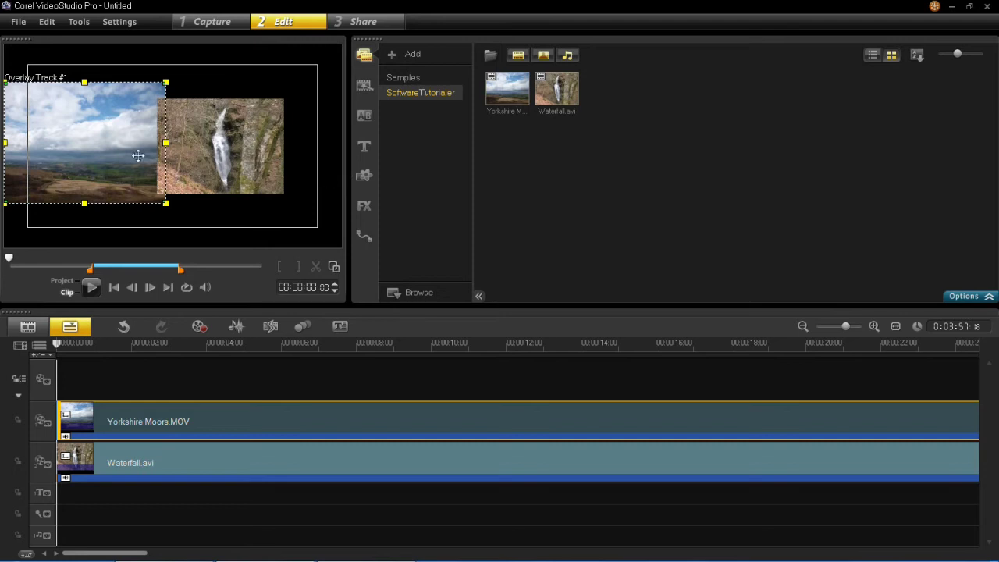
click(138, 464)
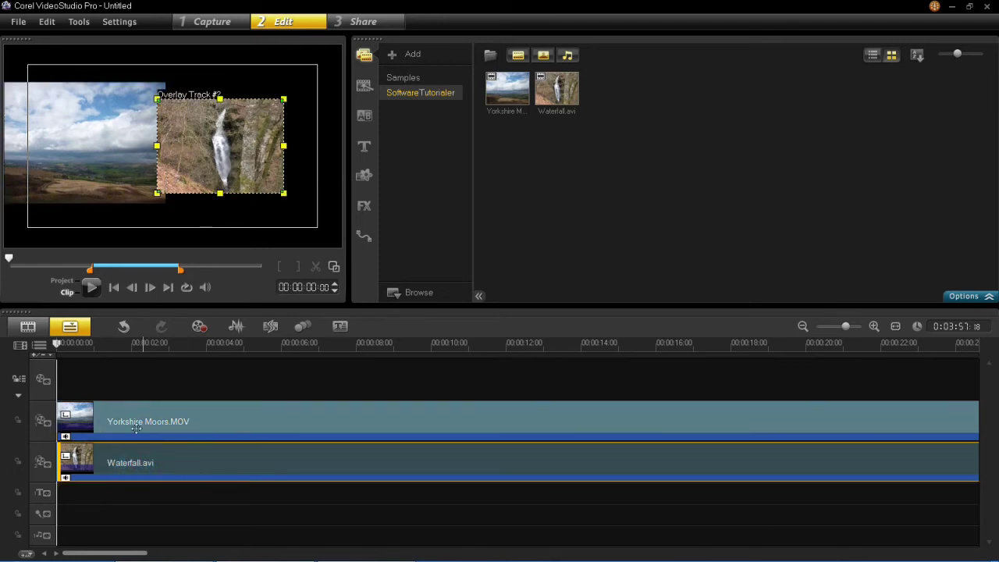
drag(226, 167, 237, 142)
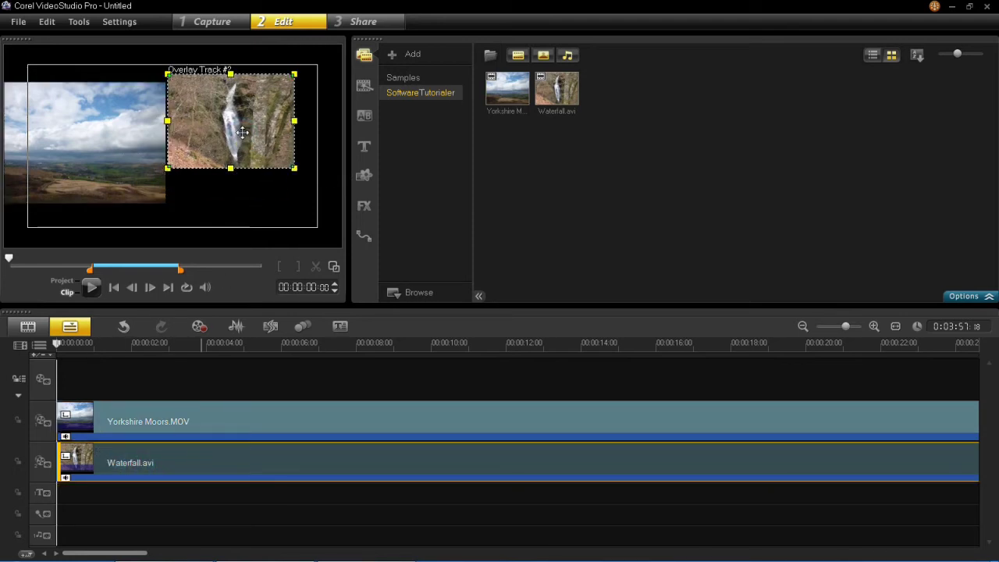
click(293, 169)
mouse_move(293, 171)
mouse_down()
mouse_move(311, 192)
mouse_move(329, 193)
mouse_move(285, 177)
mouse_up()
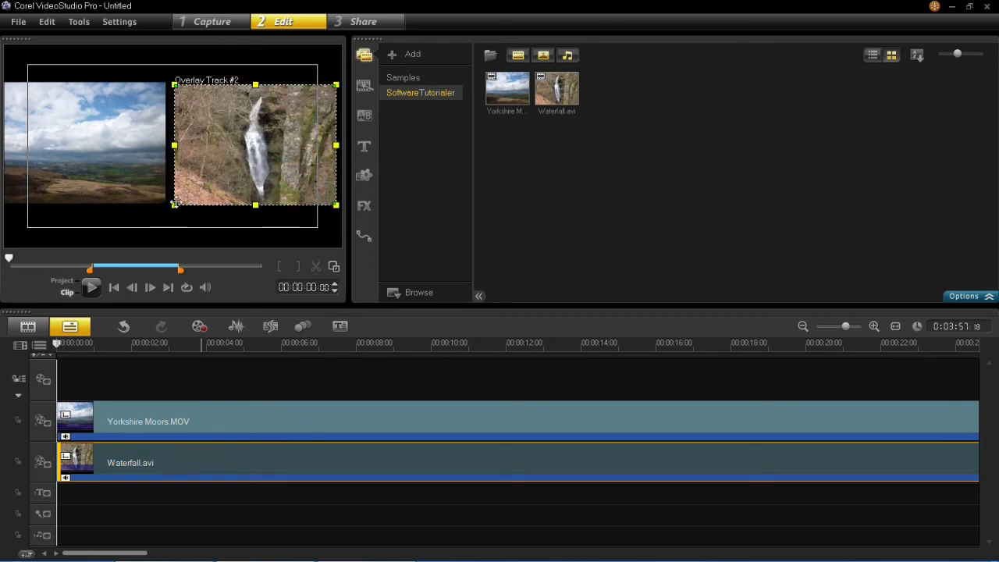
drag(223, 177, 229, 175)
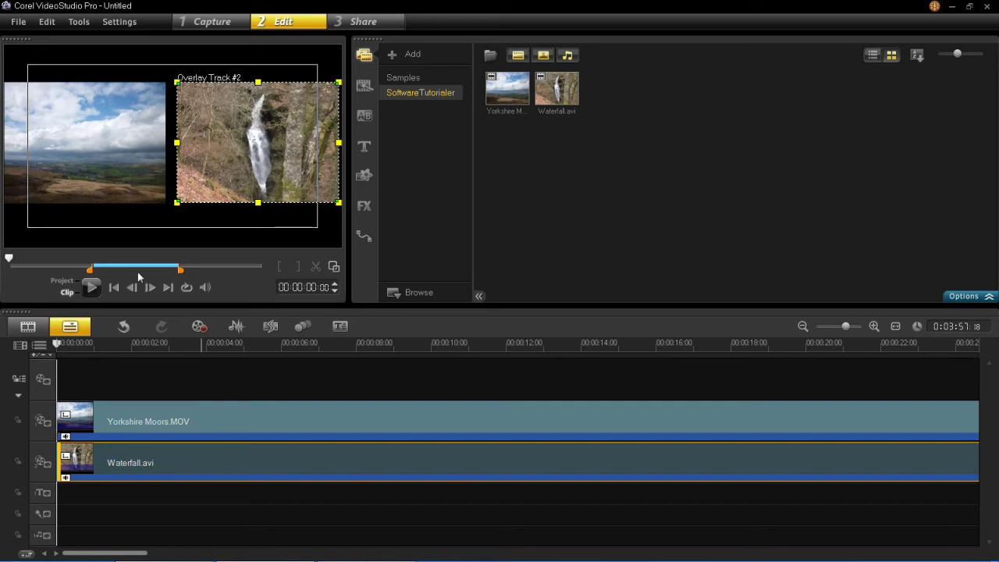
Refine both overlays to fill the left and right halves, checking the frame near 2 seconds.
click(129, 409)
drag(168, 208, 172, 208)
click(137, 190)
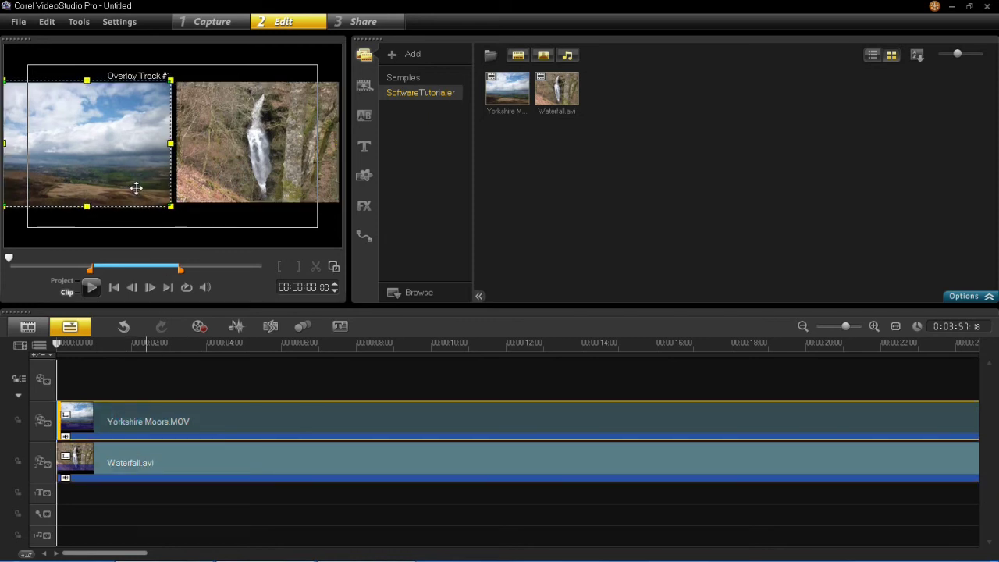
click(173, 461)
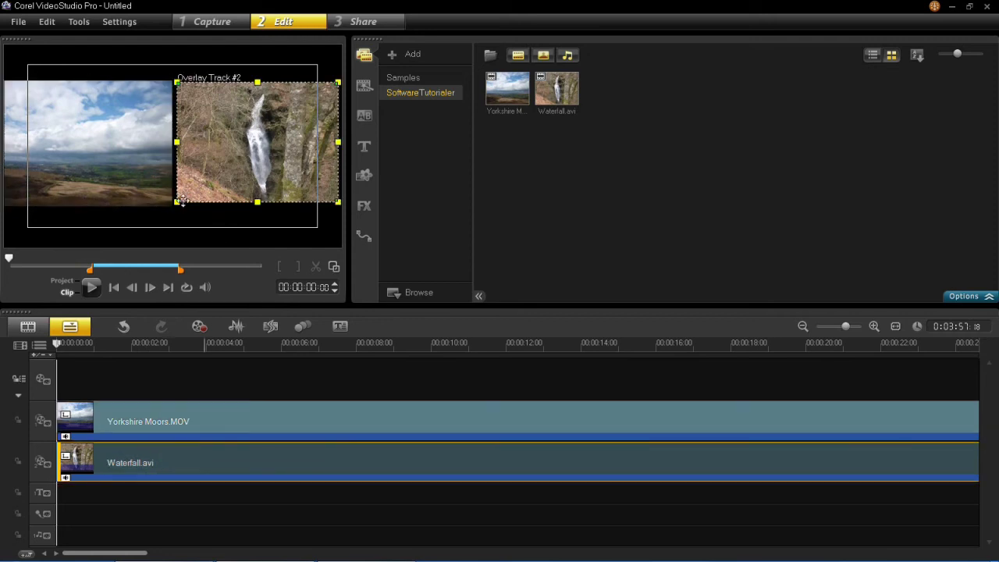
drag(176, 202, 173, 204)
click(221, 181)
drag(221, 182, 223, 183)
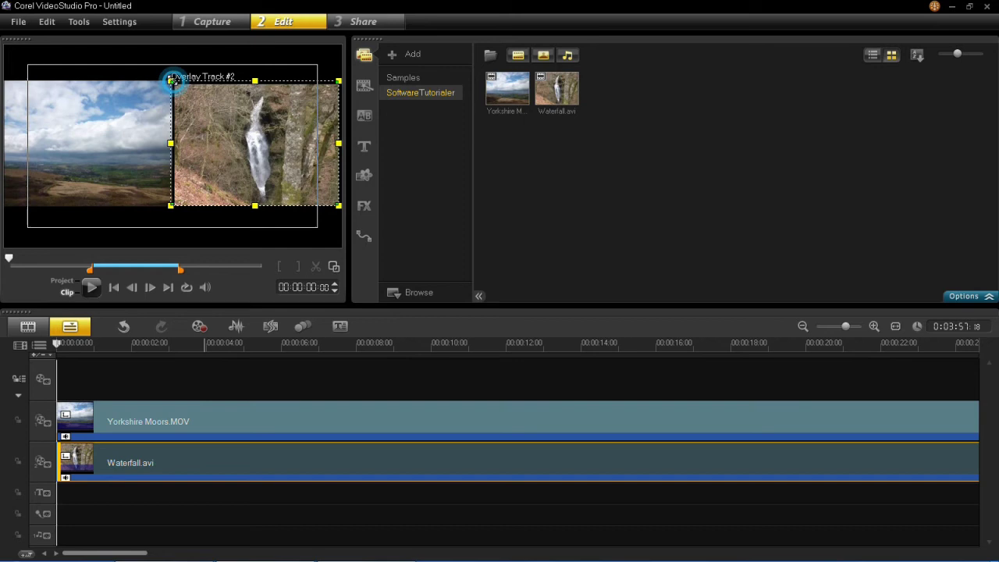
drag(174, 84, 170, 80)
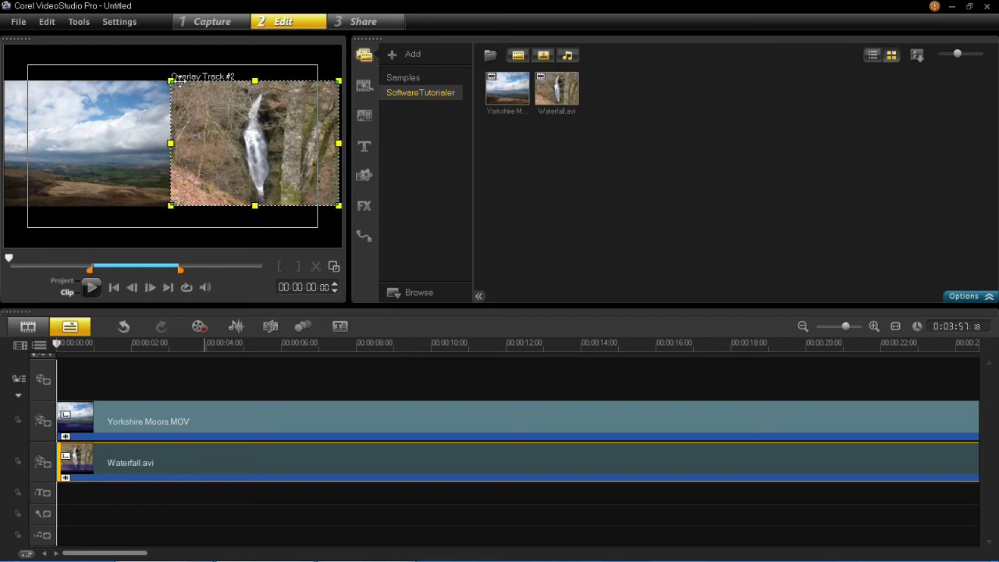
click(157, 343)
Enlarge the Waterfall overlay slightly and anchor it at Center > Right.
click(119, 345)
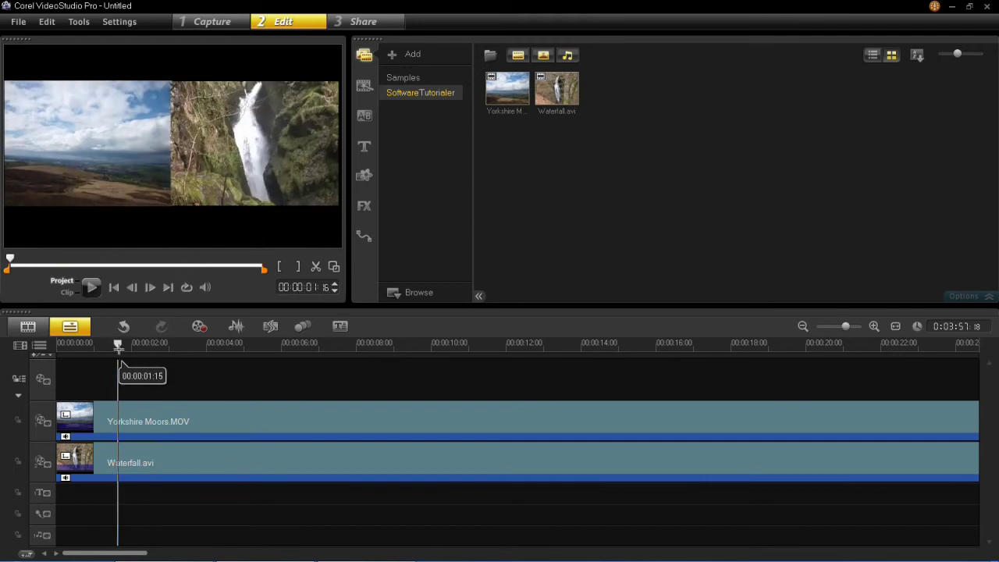
click(146, 462)
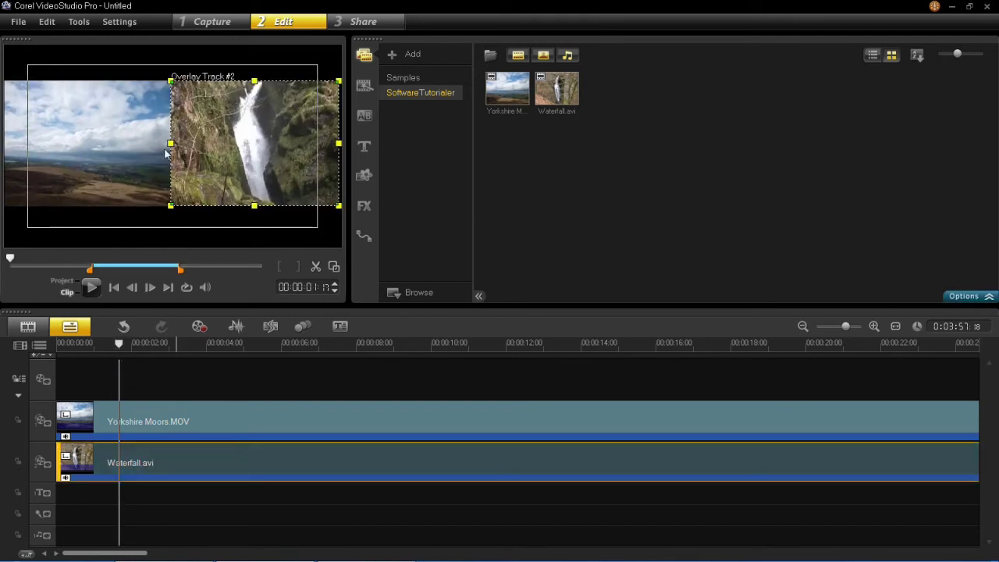
drag(170, 78, 173, 79)
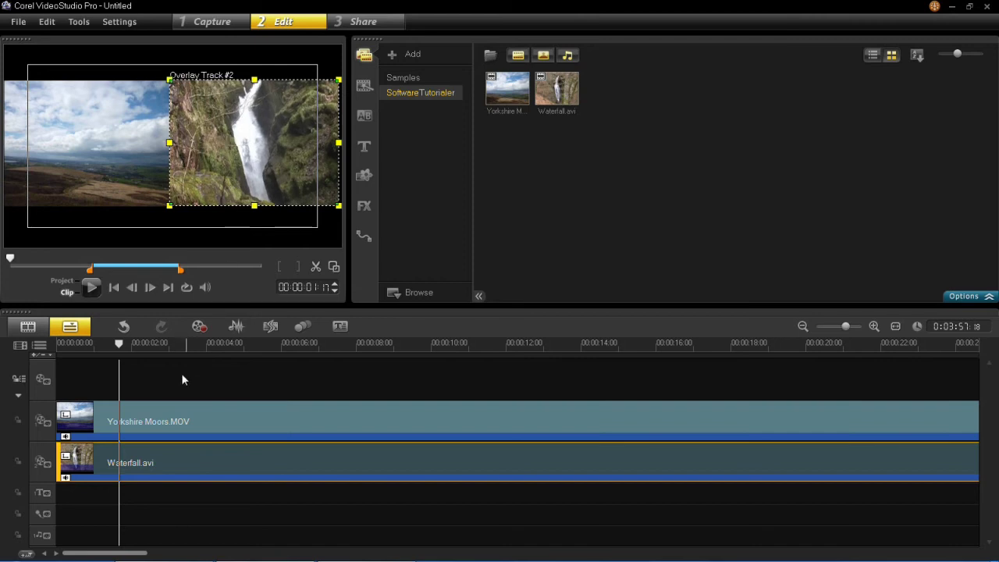
right_click(243, 147)
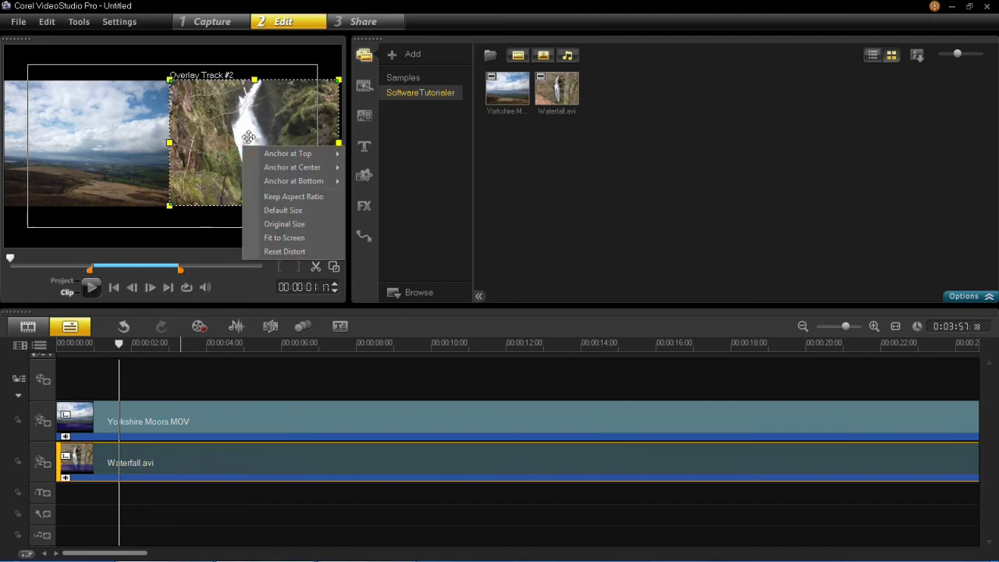
mouse_move(287, 168)
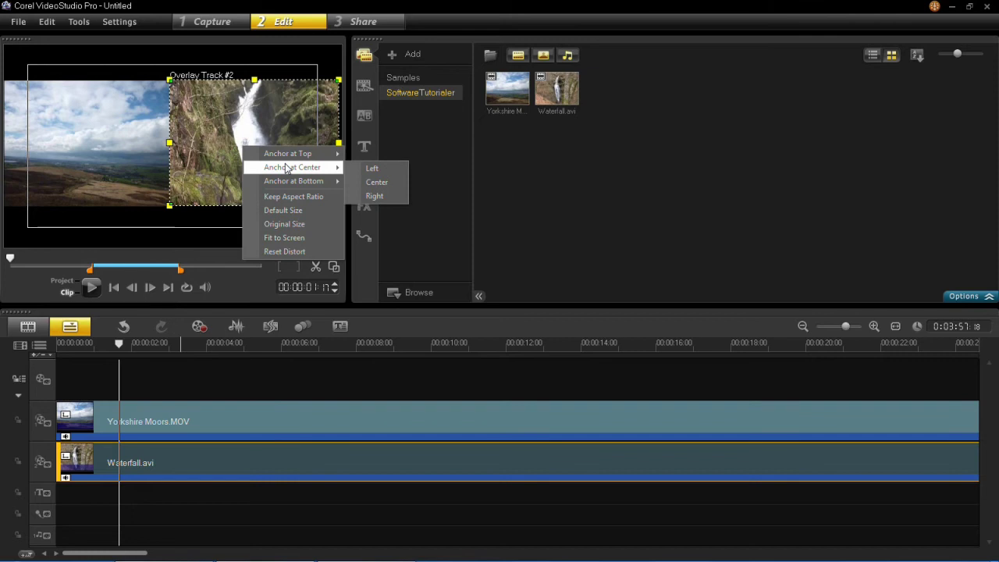
click(373, 196)
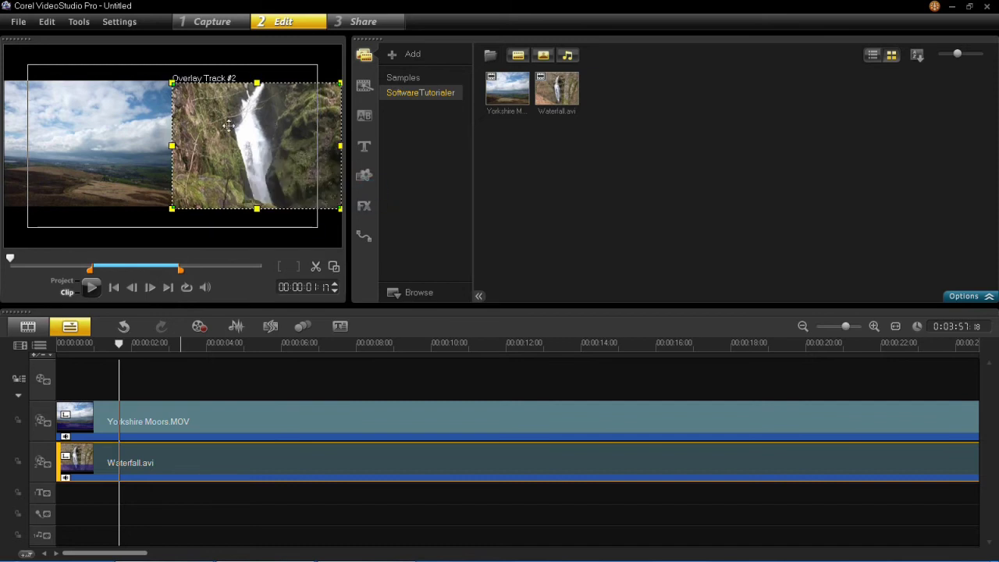
Anchor the Yorkshire Moors overlay at Center > Left.
click(154, 419)
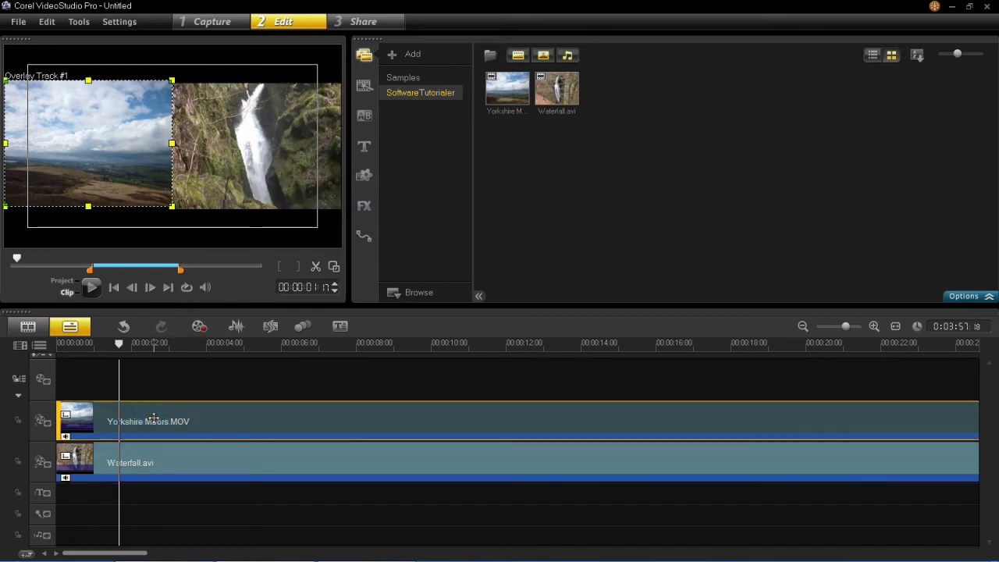
right_click(129, 176)
mouse_move(158, 200)
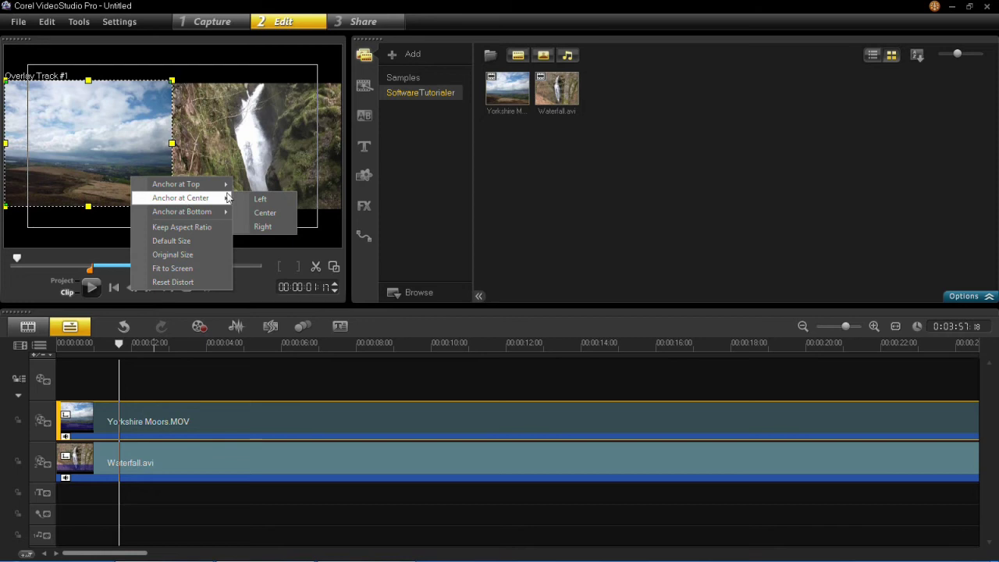
click(254, 199)
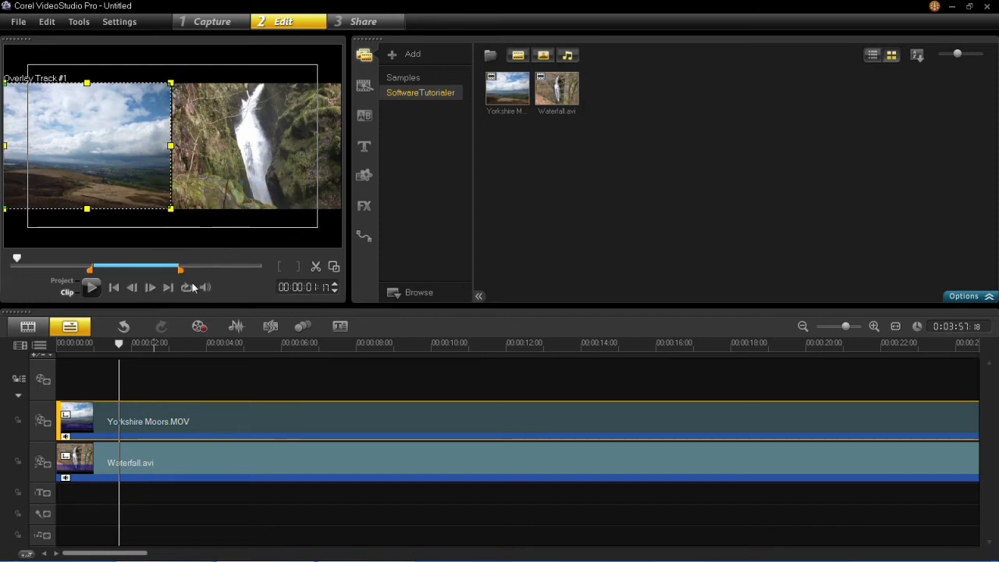
Enlarge the Yorkshire Moors overlay slightly and check the frame at 00:00:02:10.
click(139, 347)
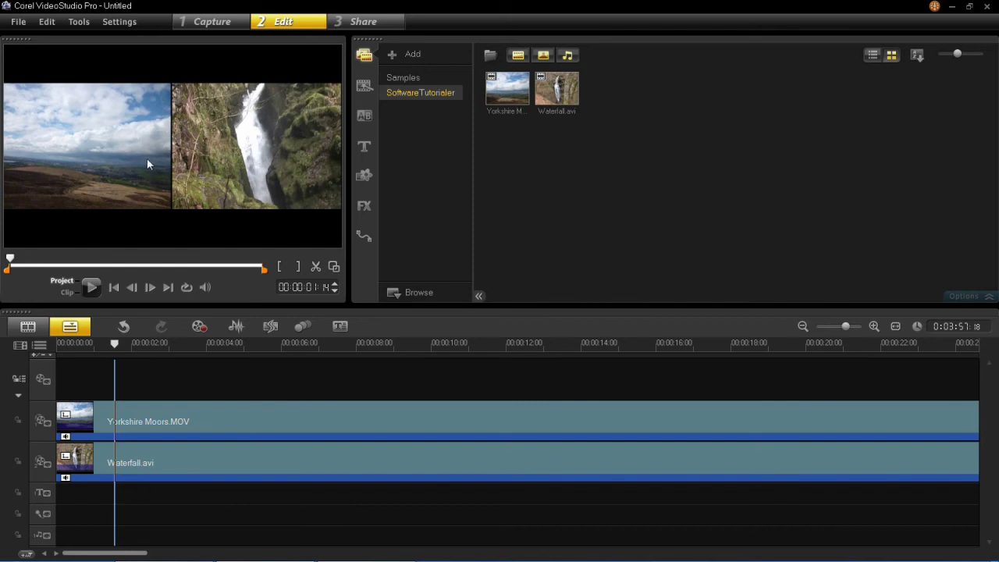
click(143, 415)
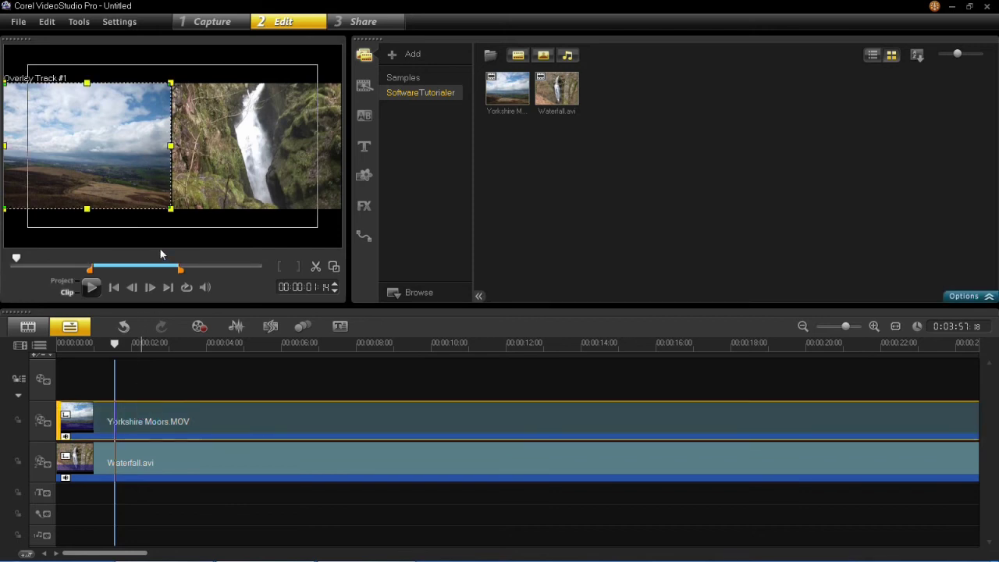
drag(171, 208, 173, 211)
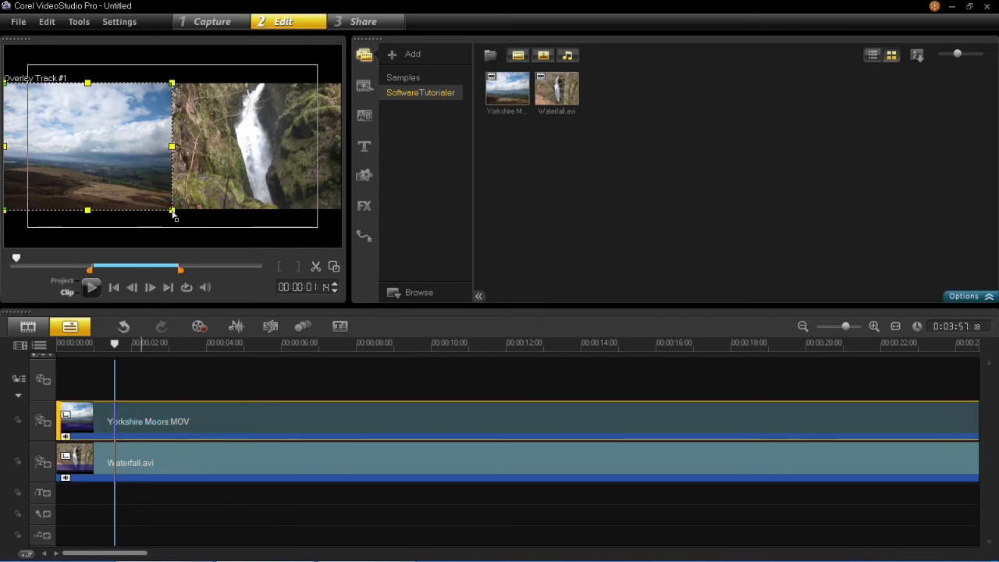
click(172, 343)
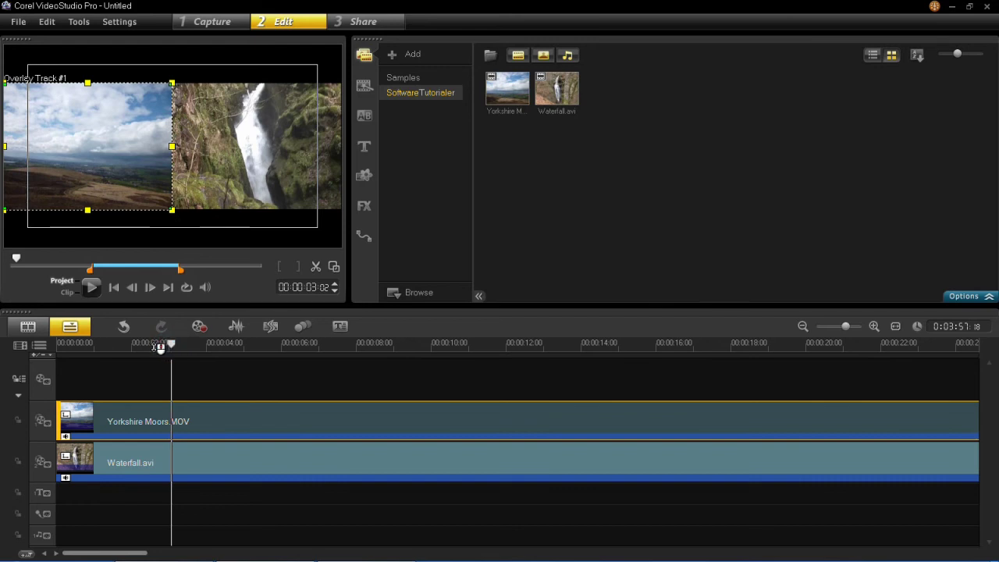
click(146, 344)
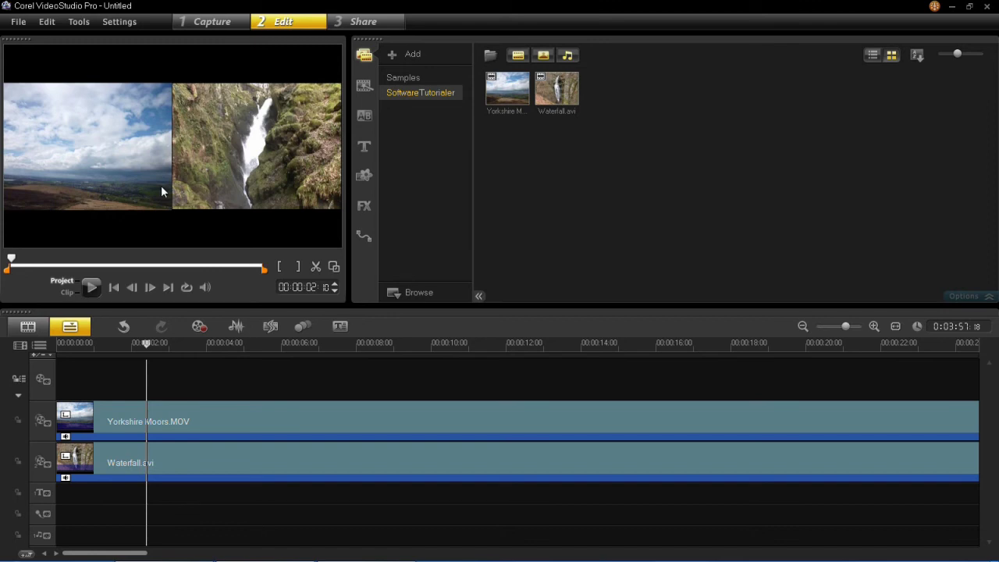
Re-anchor Yorkshire Moors at Center > Left and Waterfall at Center > Right, then return to 00:00:00:00.
click(184, 416)
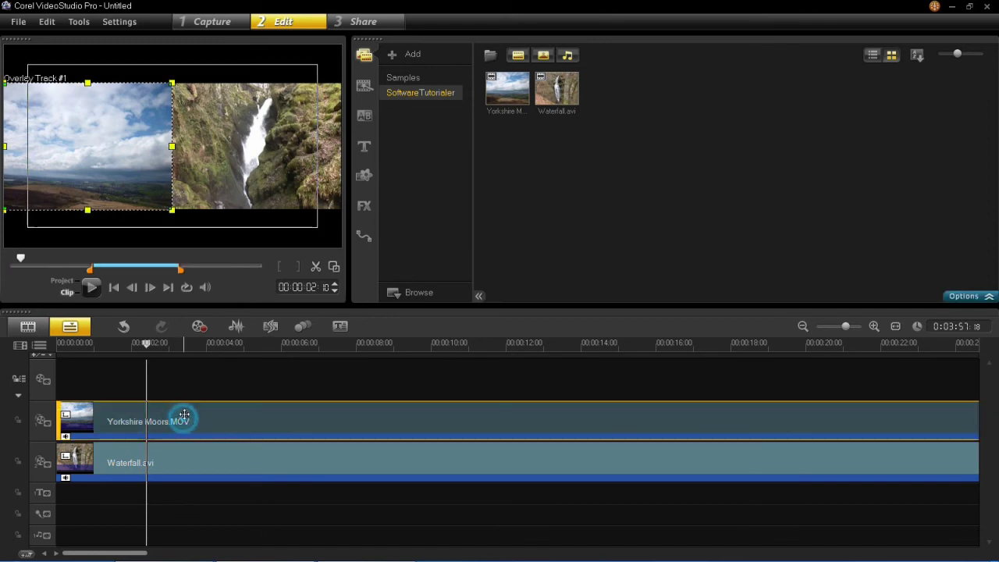
right_click(144, 167)
mouse_move(195, 186)
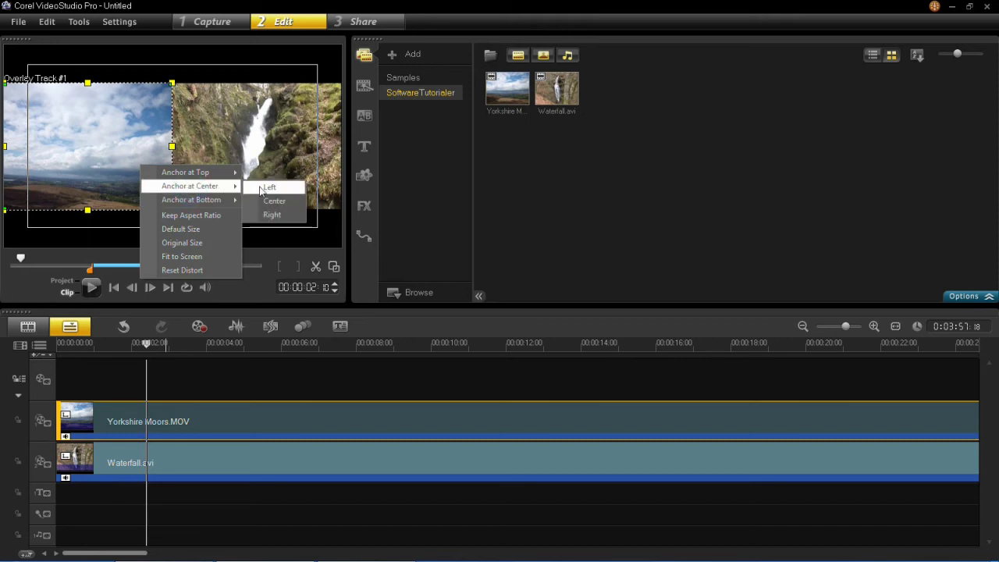
click(263, 186)
click(181, 452)
right_click(261, 175)
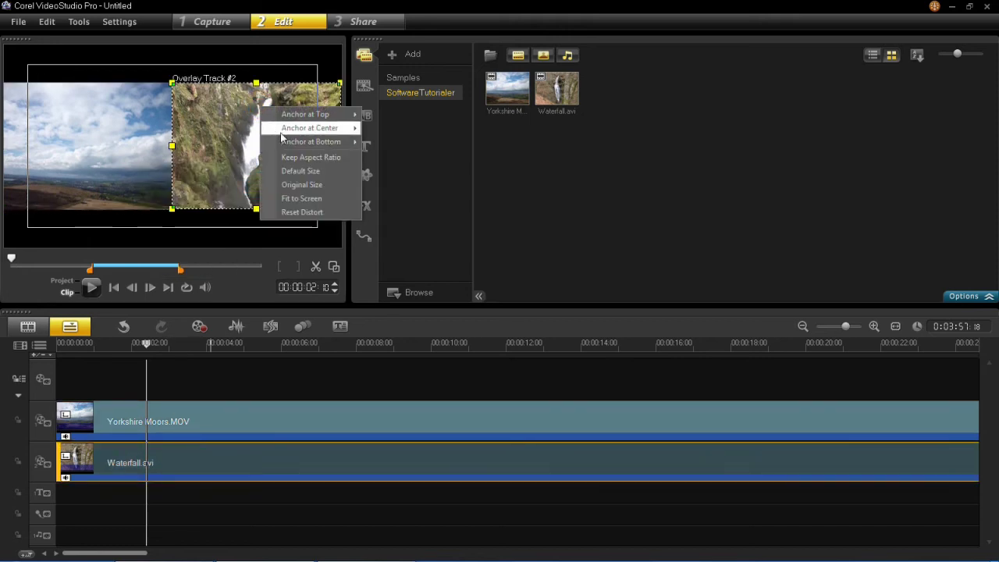
mouse_move(290, 129)
click(382, 155)
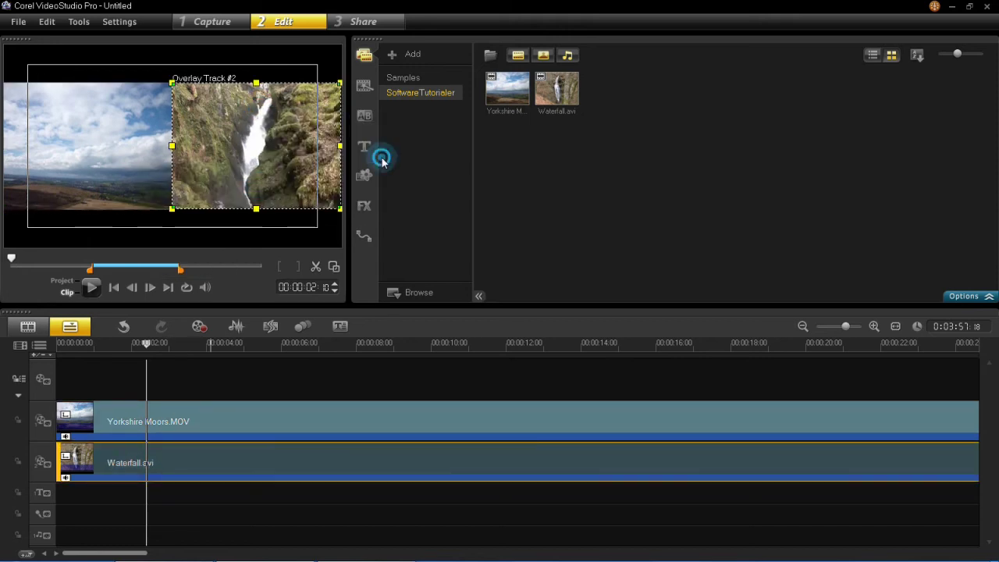
click(214, 344)
click(56, 343)
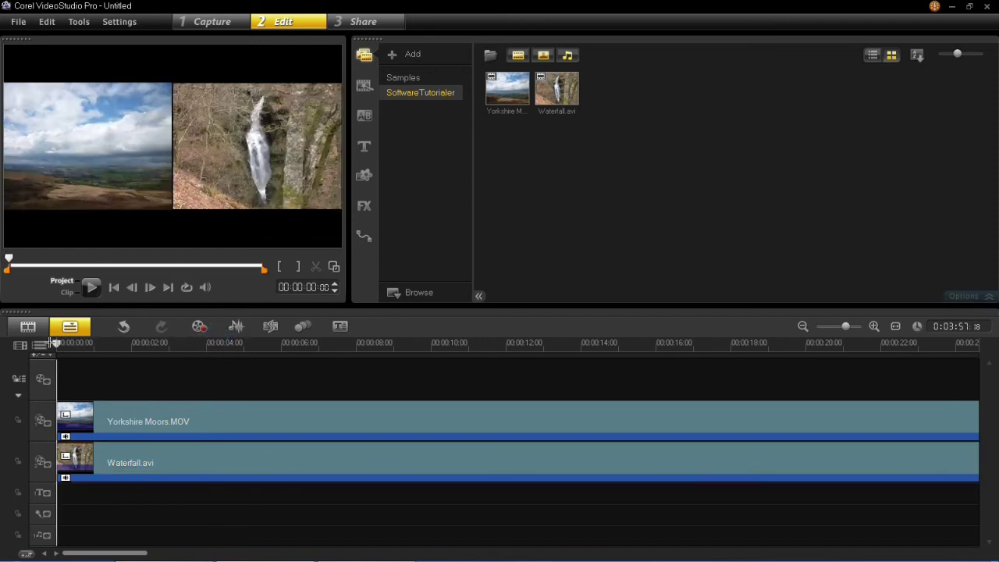
Play the side-by-side preview and pause it at 00:00:03:22.
click(91, 287)
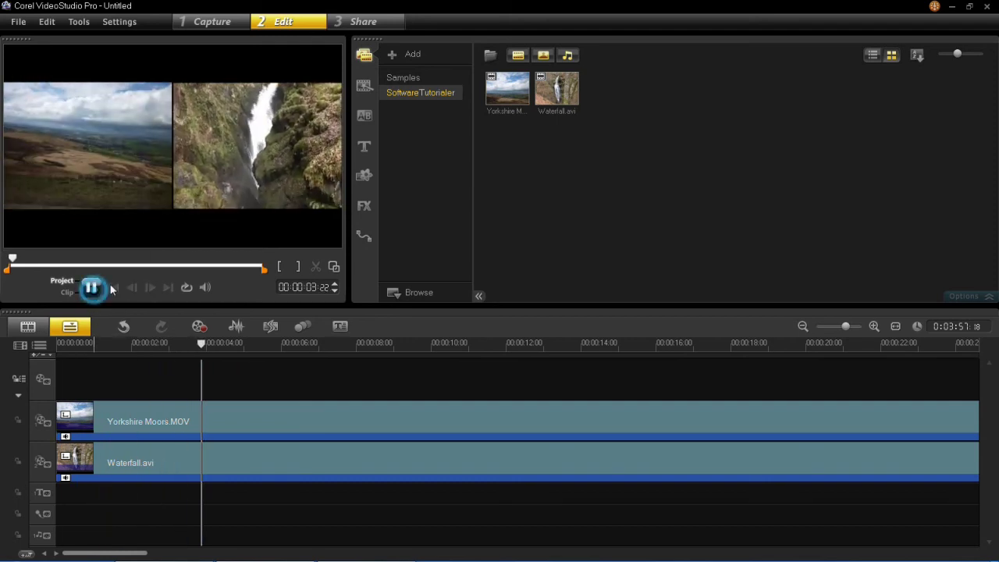
key(space)
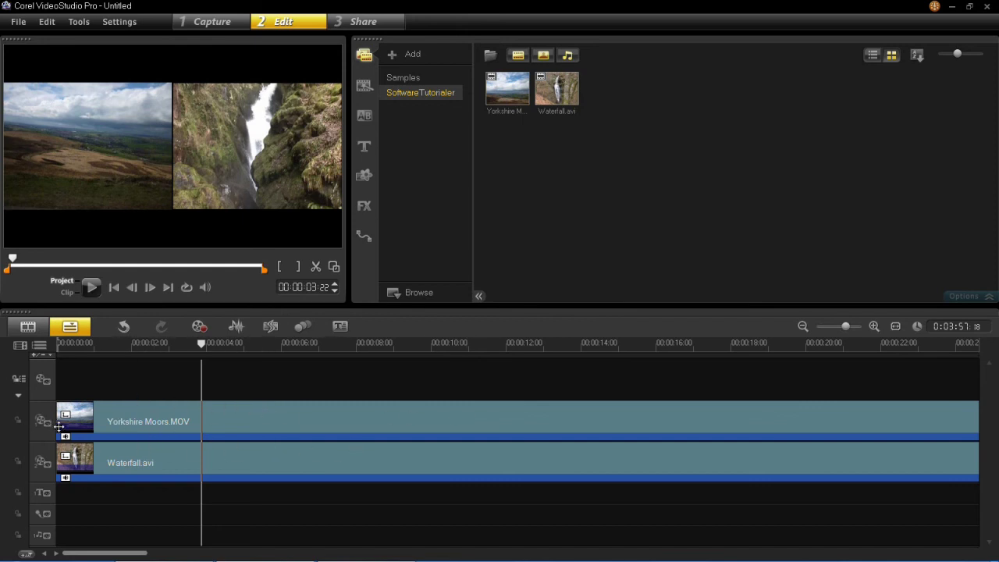
Move Waterfall.avi to start at 00:00:03:10, play from 00:00:01:22, then scrub back near 3 seconds.
click(117, 469)
drag(163, 469, 238, 464)
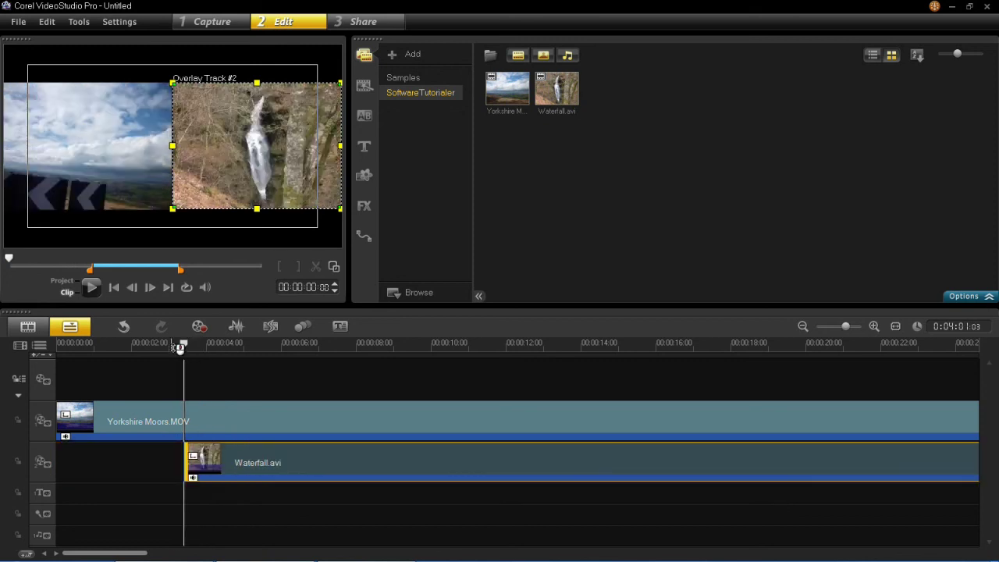
drag(173, 345, 114, 346)
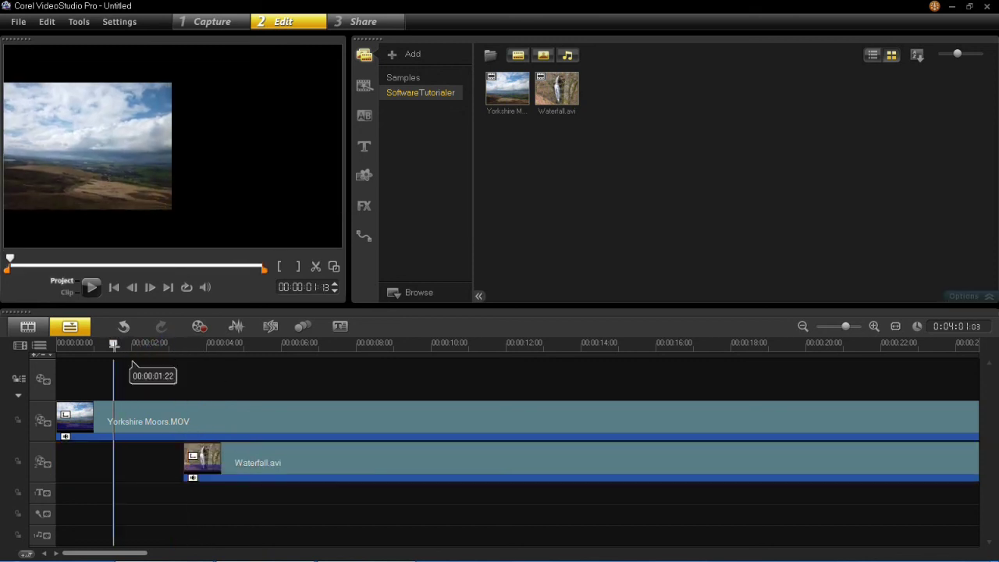
click(92, 287)
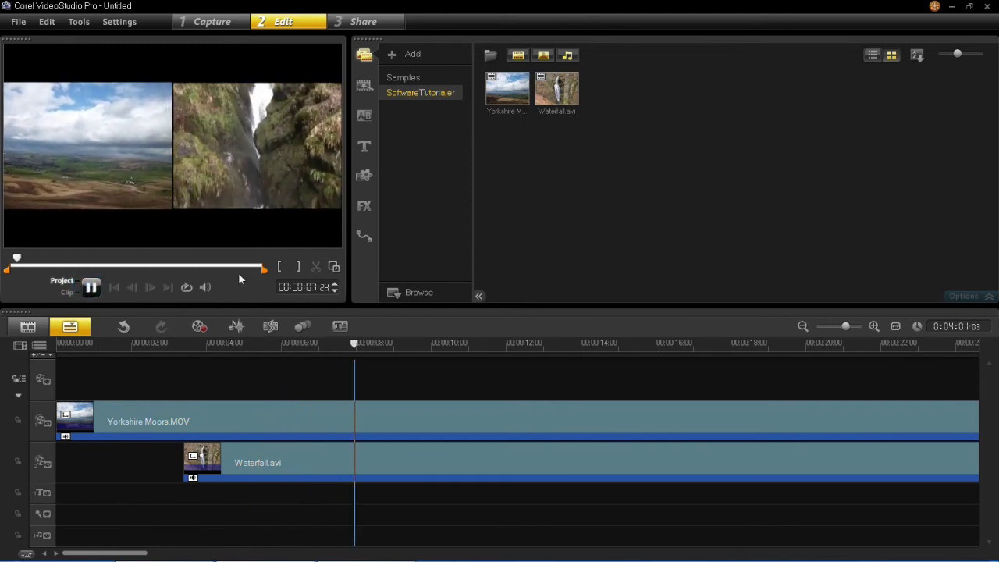
drag(257, 343, 164, 346)
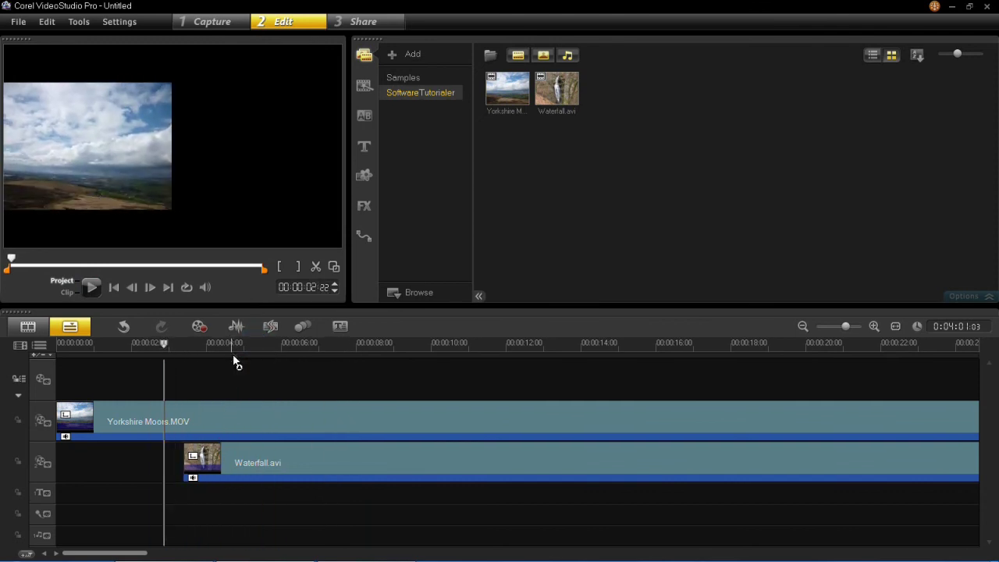